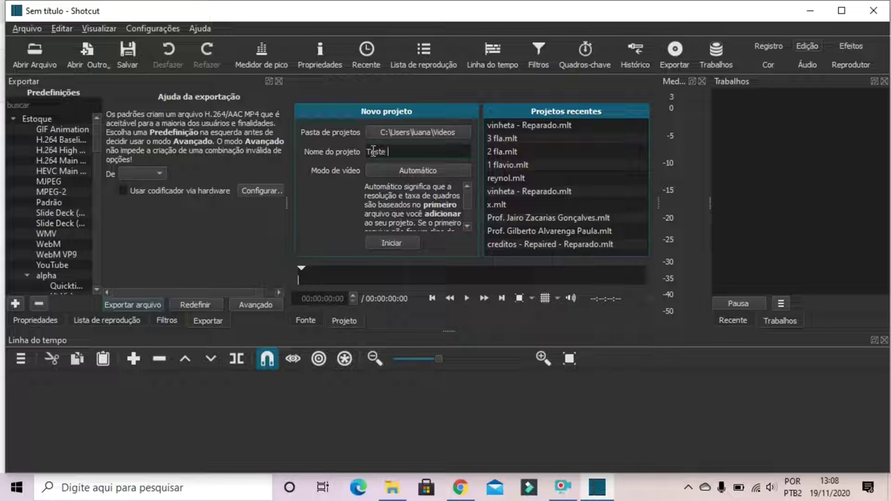
Create a new project named Teste Tutorial in the default video folder and save it.
type("Tutorial")
left_click(398, 241)
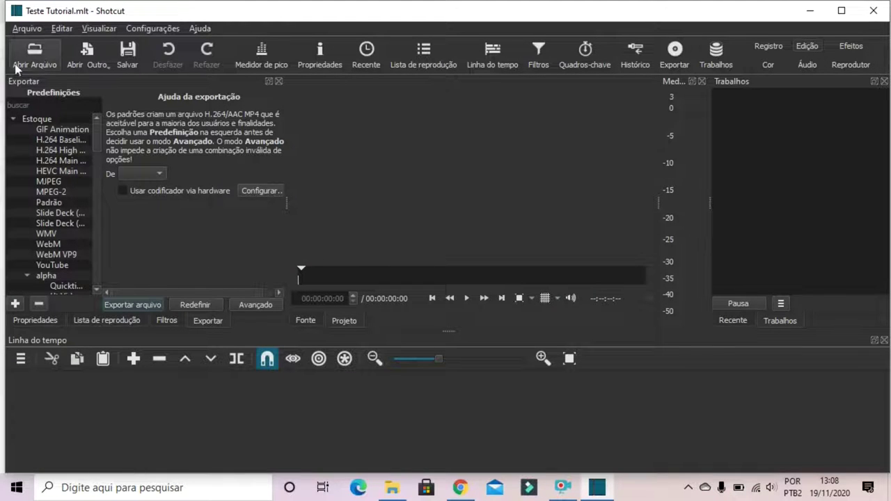
left_click(132, 62)
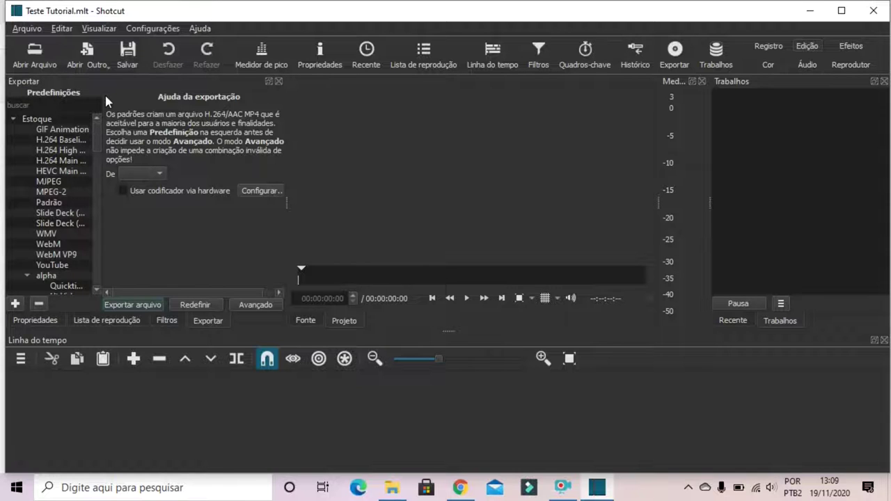
left_click(46, 51)
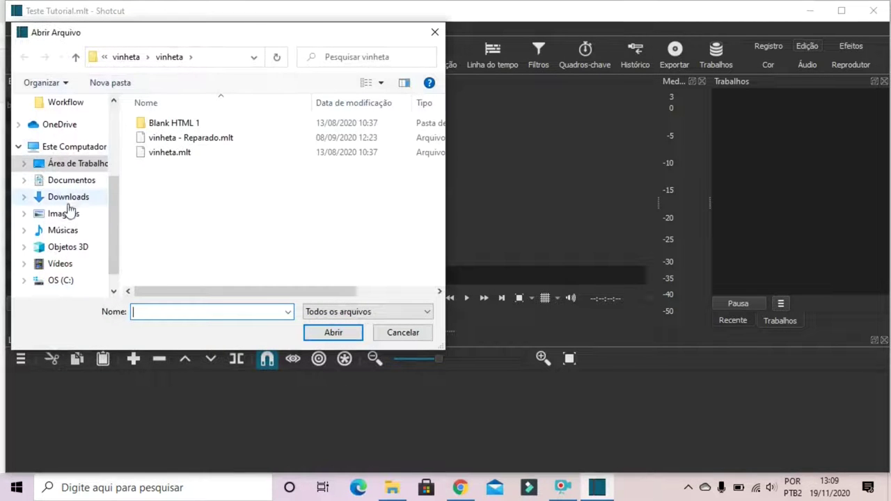
left_click(73, 198)
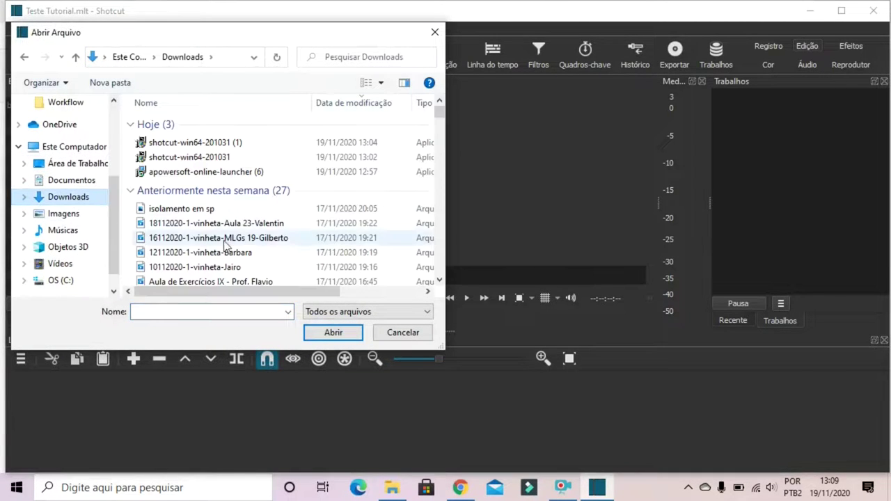
scroll(225, 243, "down", 5)
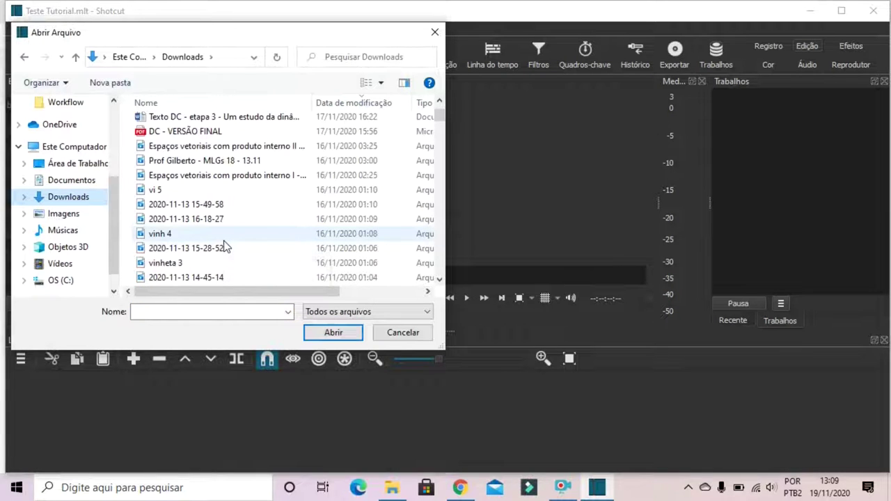
scroll(224, 243, "down", 1)
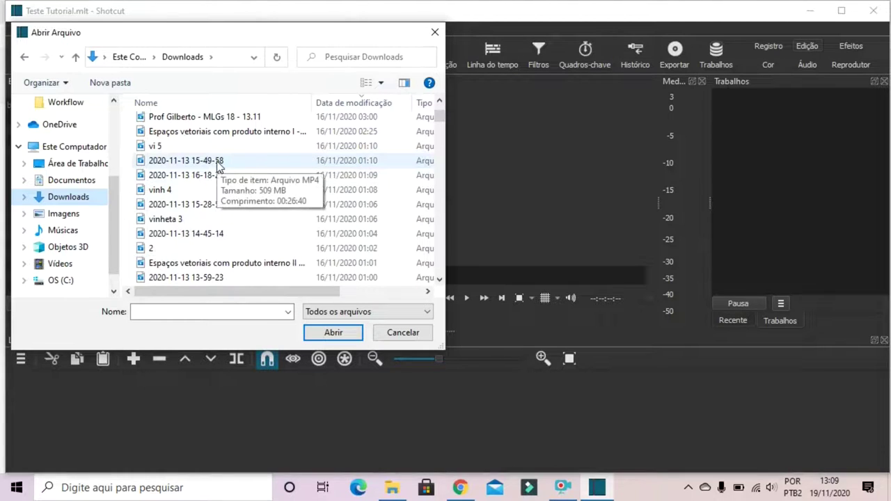
left_click(244, 162)
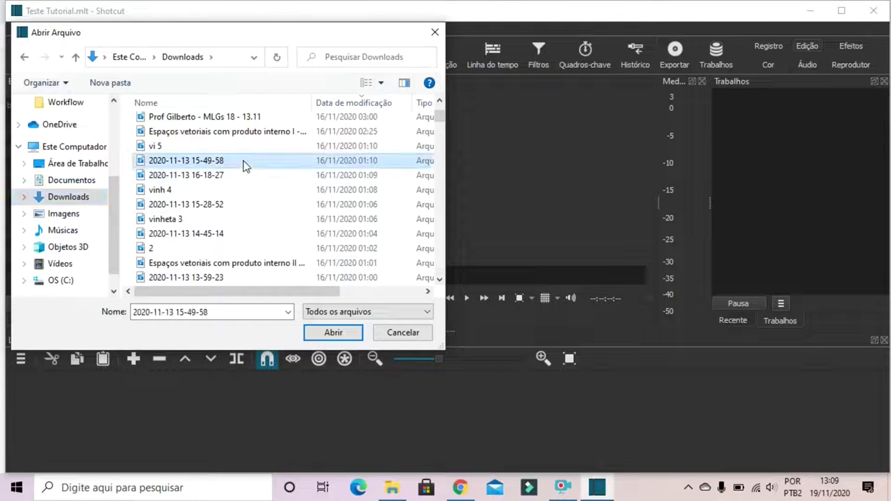
left_click(186, 190, "ctrl")
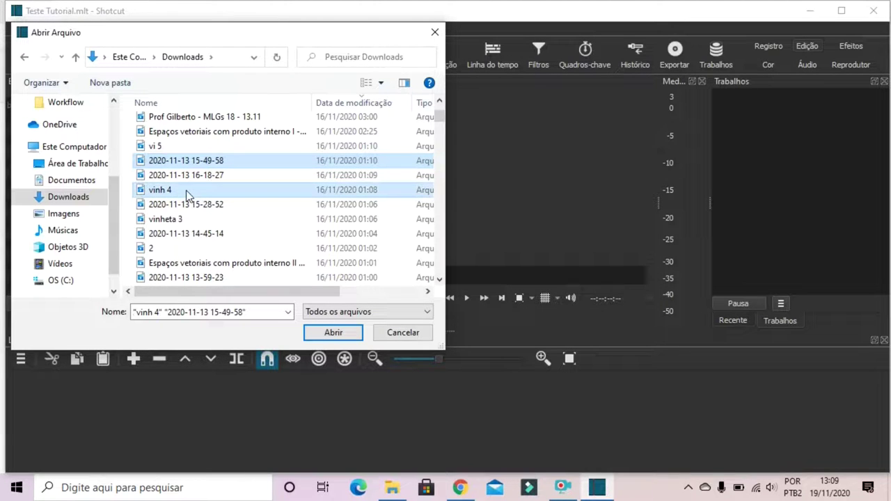
left_click(333, 333)
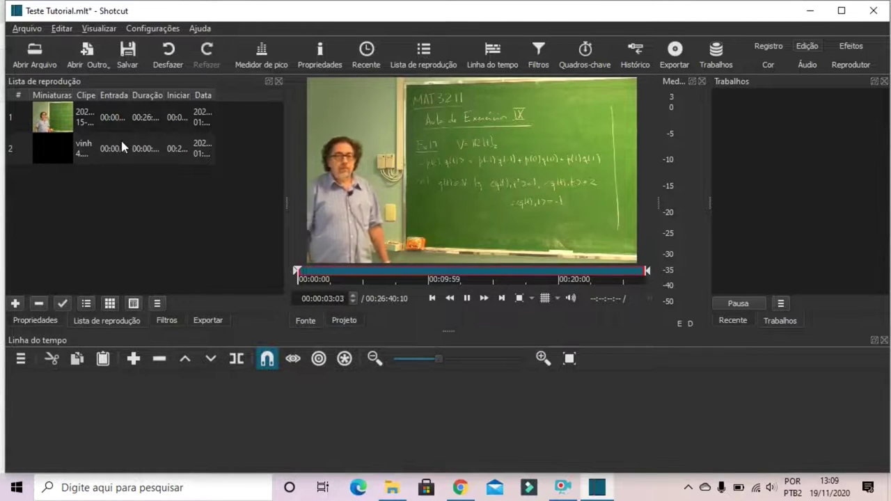
key("space")
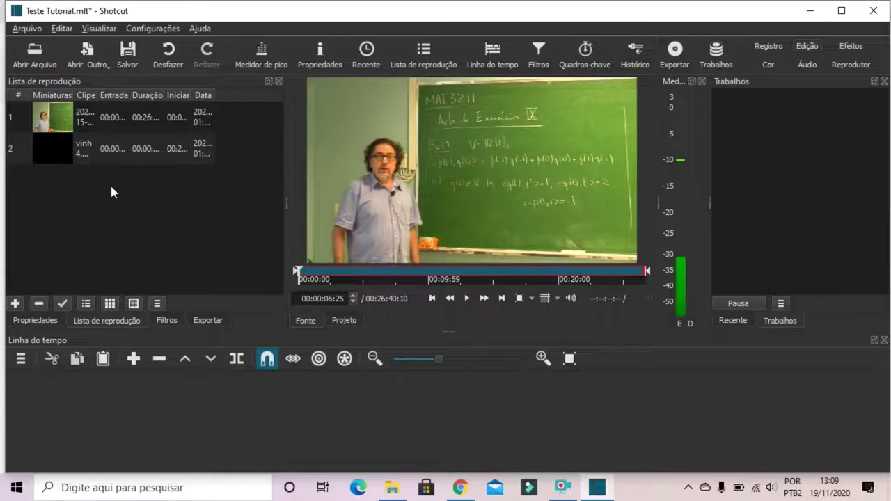
Place vinh 4.mp4 at the start of the timeline and detach its audio onto a separate track.
left_click(101, 144)
left_click_drag(100, 145, 123, 406)
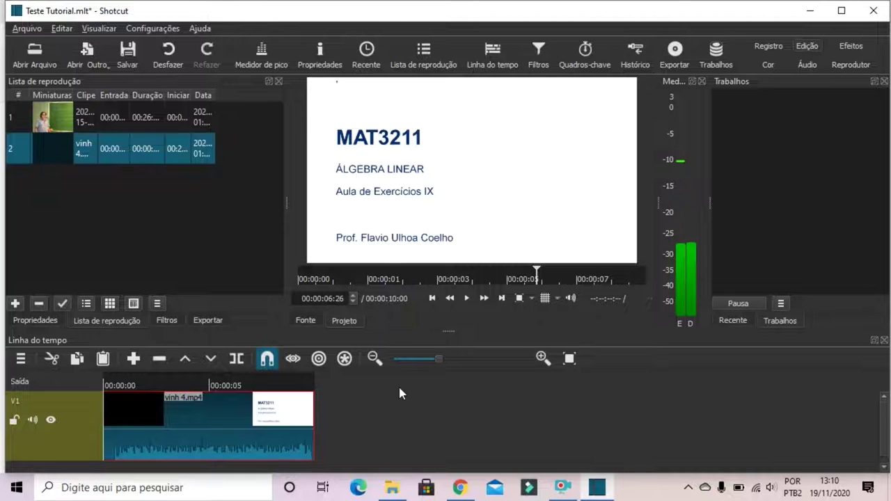
right_click(242, 416)
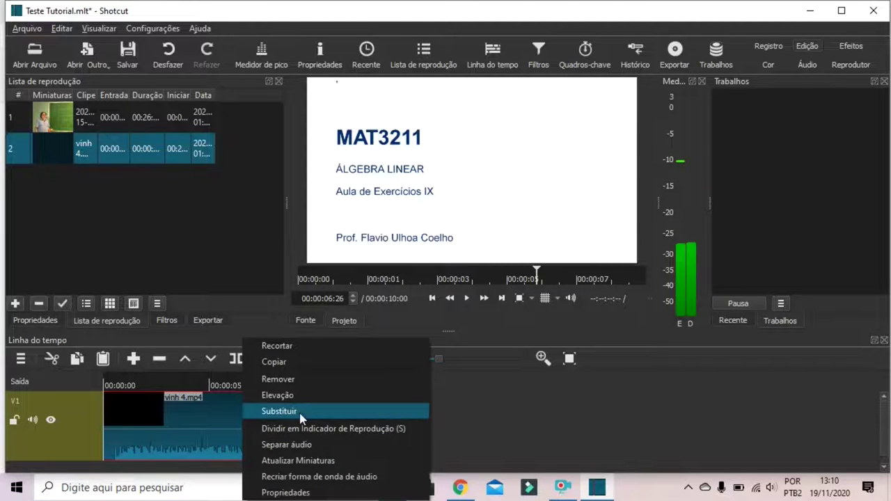
left_click(317, 444)
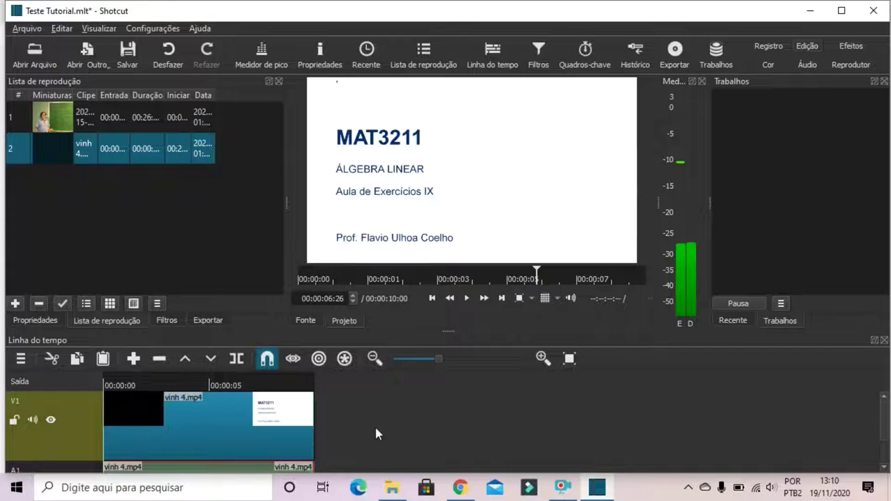
left_click_drag(888, 420, 889, 403)
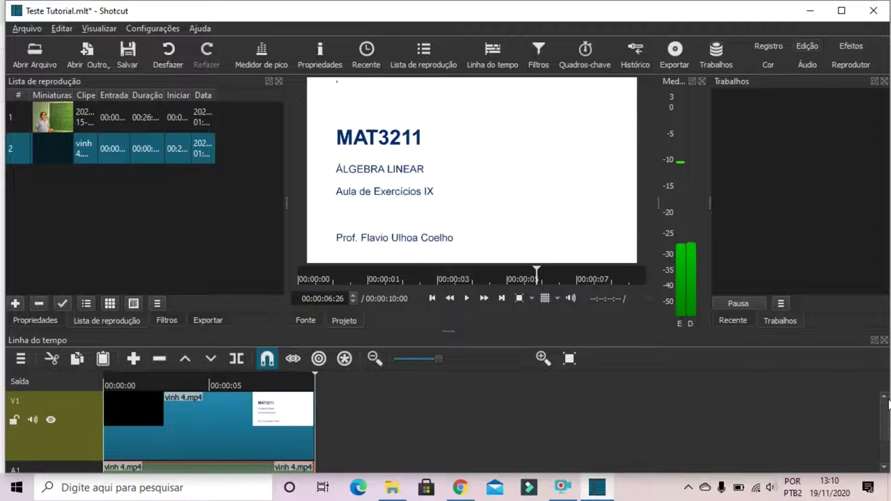
left_click(101, 113)
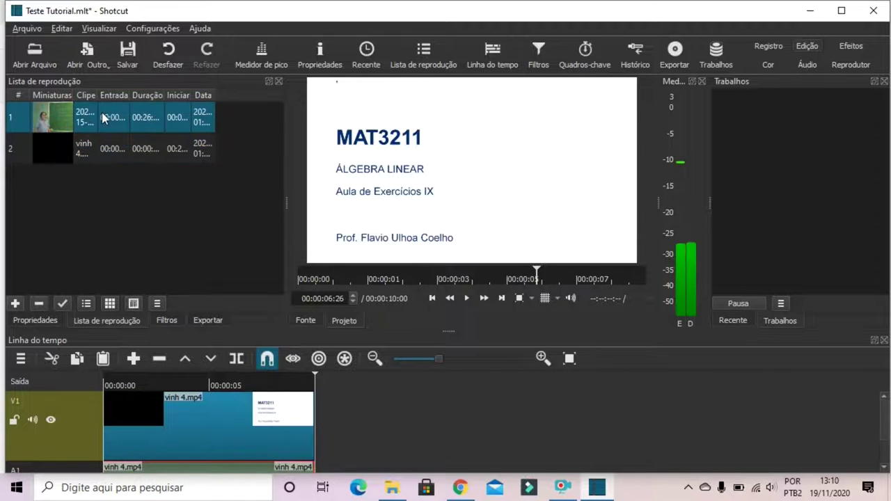
left_click_drag(102, 117, 326, 413)
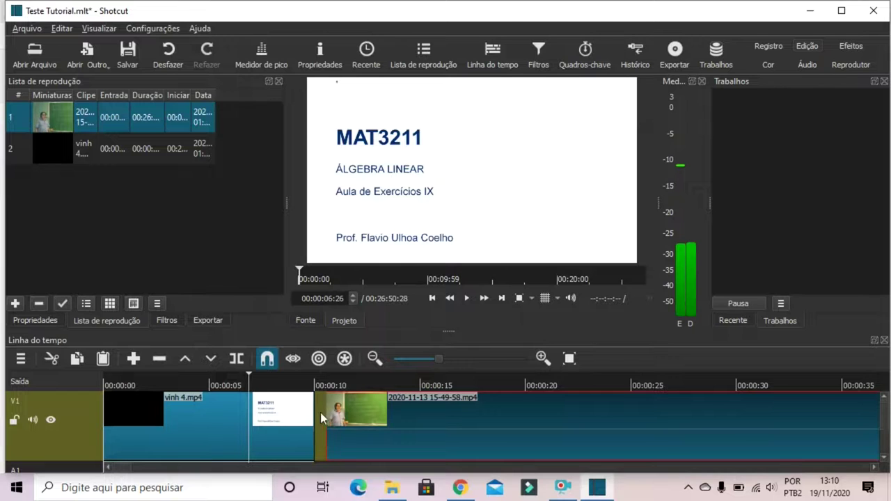
left_click_drag(336, 412, 308, 413)
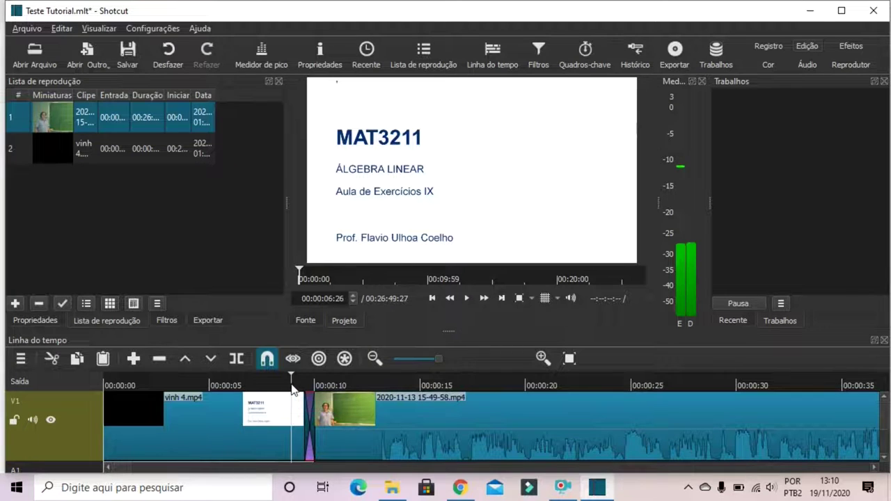
key("space")
left_click(292, 387)
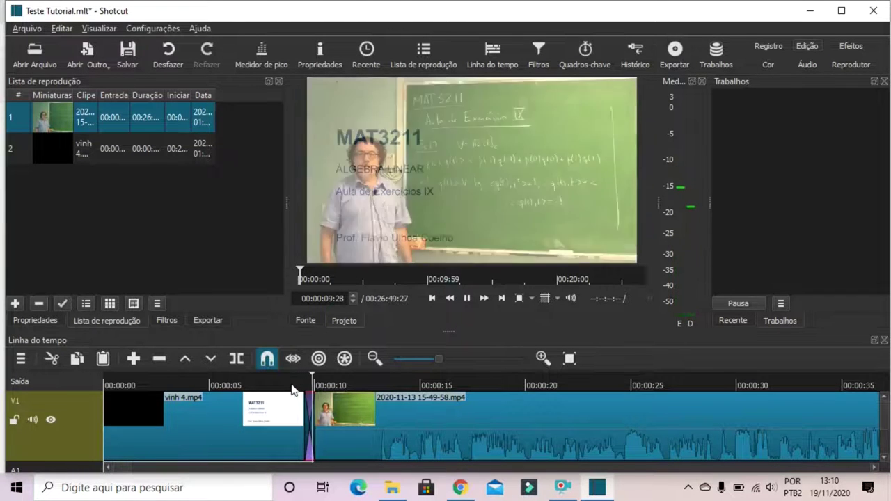
key("space")
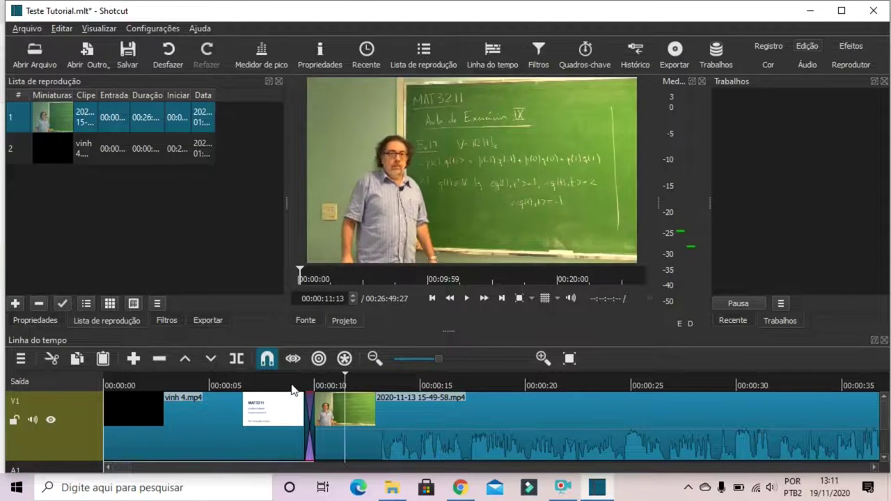
scroll(430, 444, "right", 2)
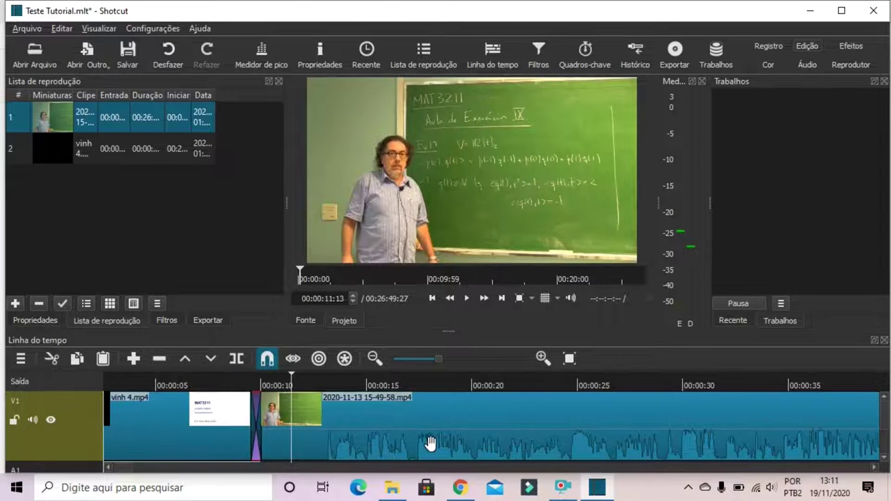
left_click(459, 385)
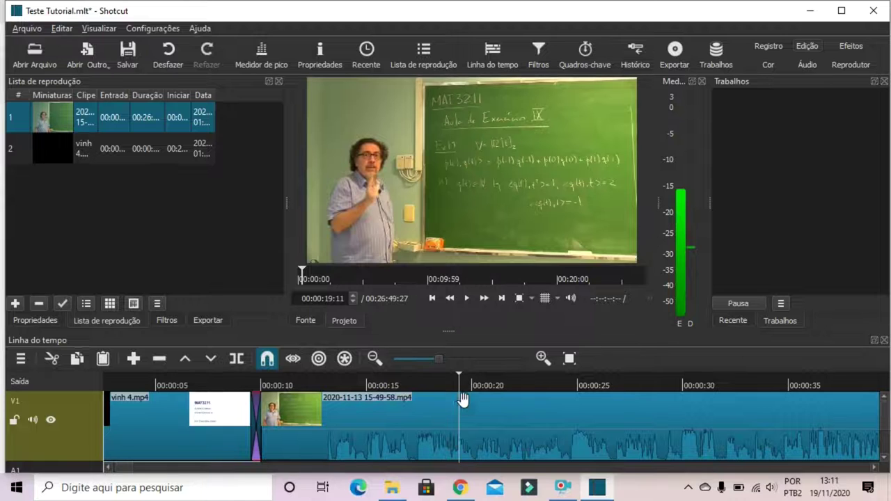
left_click(466, 413)
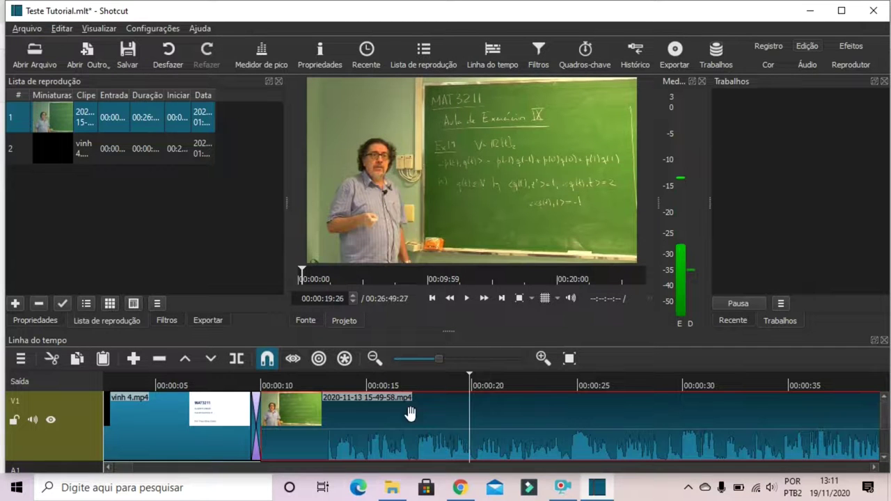
left_click_drag(470, 380, 523, 385)
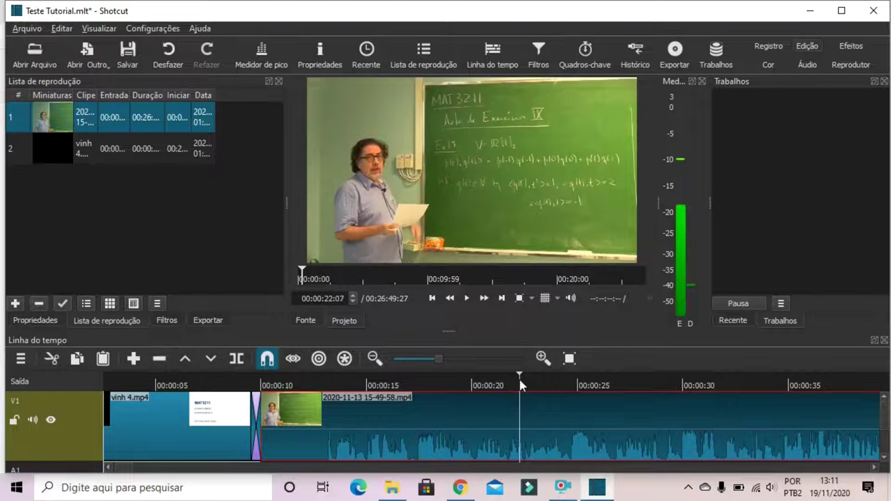
right_click(531, 415)
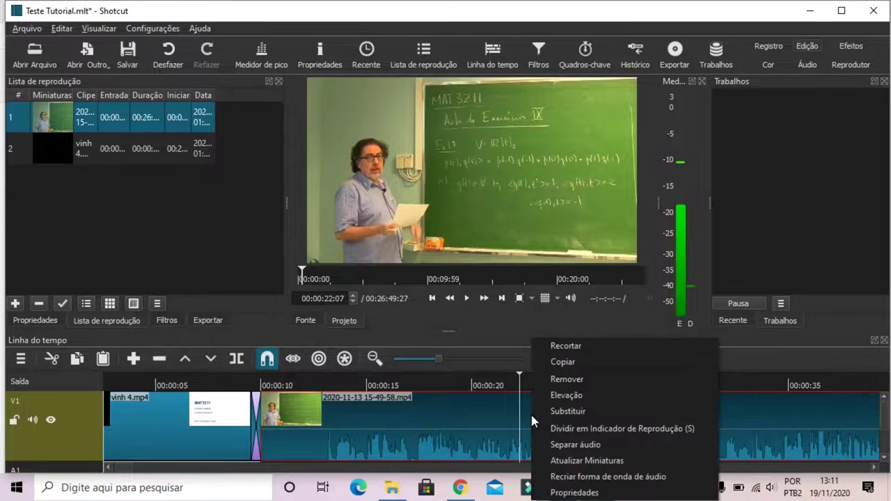
left_click(572, 429)
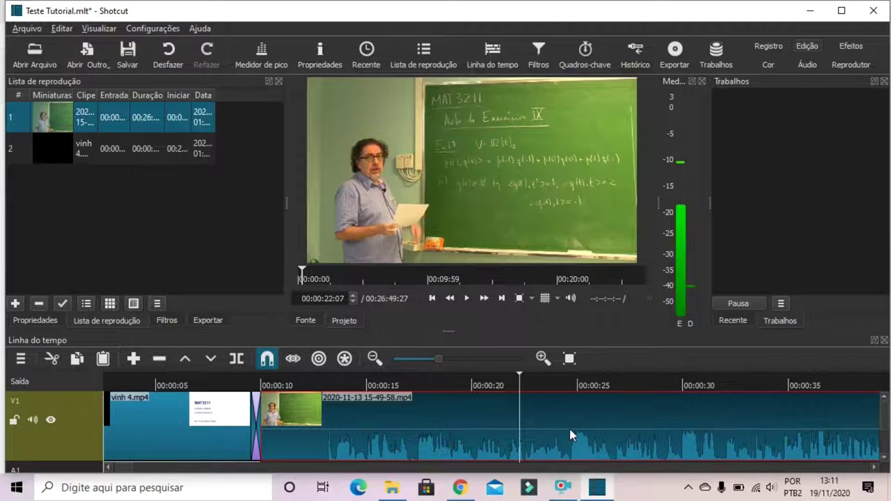
Delete the portion of the lecture clip that follows the split.
left_click(447, 425)
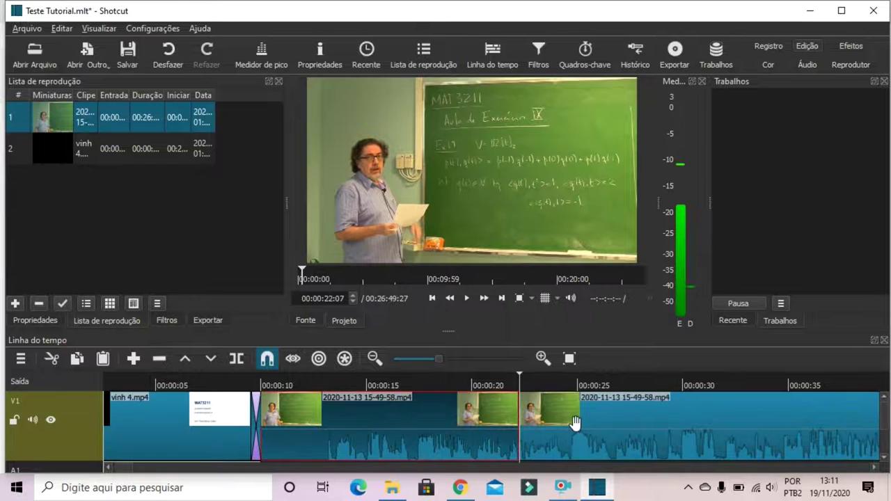
left_click(575, 423)
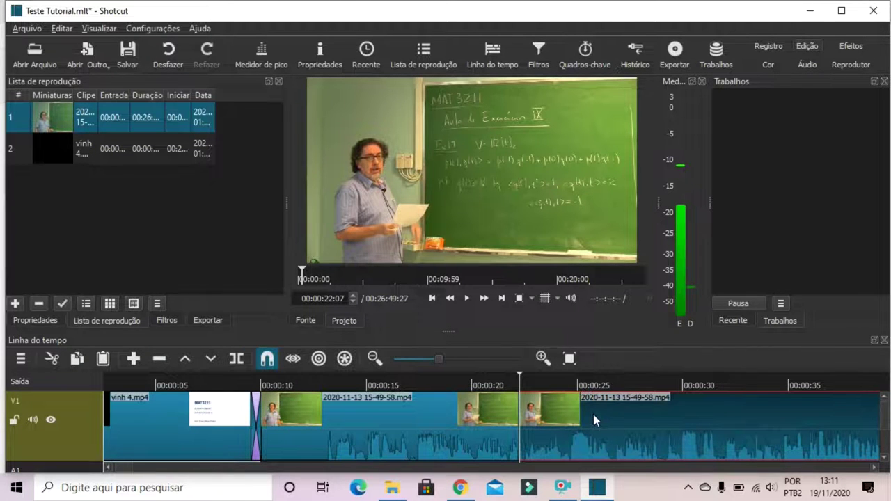
key("Delete")
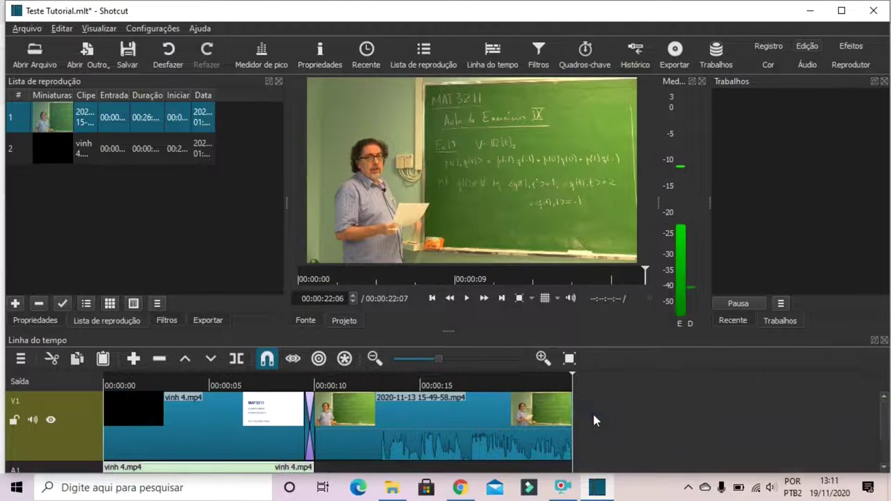
Add the Copiar Canal audio filter to the remaining lecture clip and check the audio levels at several points.
left_click(508, 413)
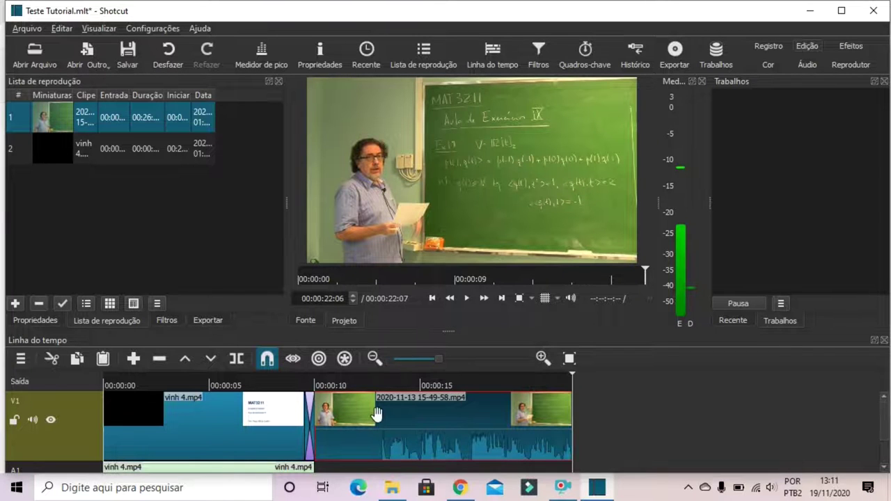
left_click(166, 320)
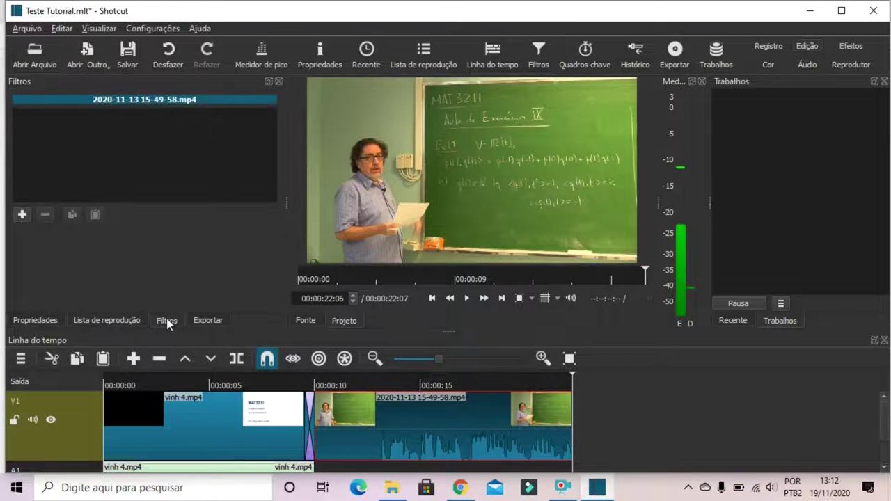
left_click(22, 218)
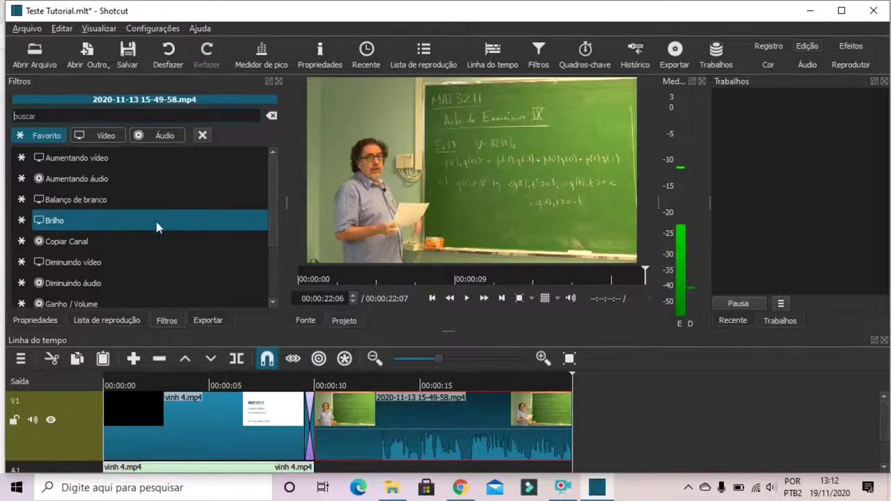
left_click(87, 244)
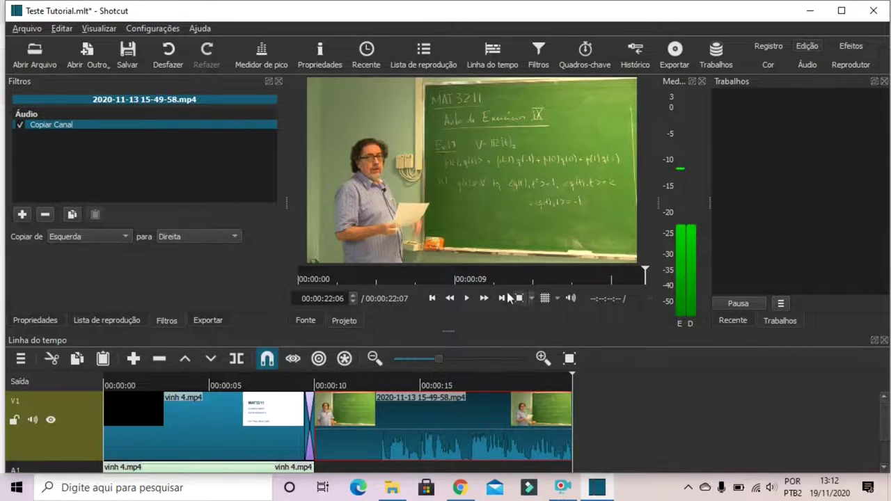
left_click(394, 390)
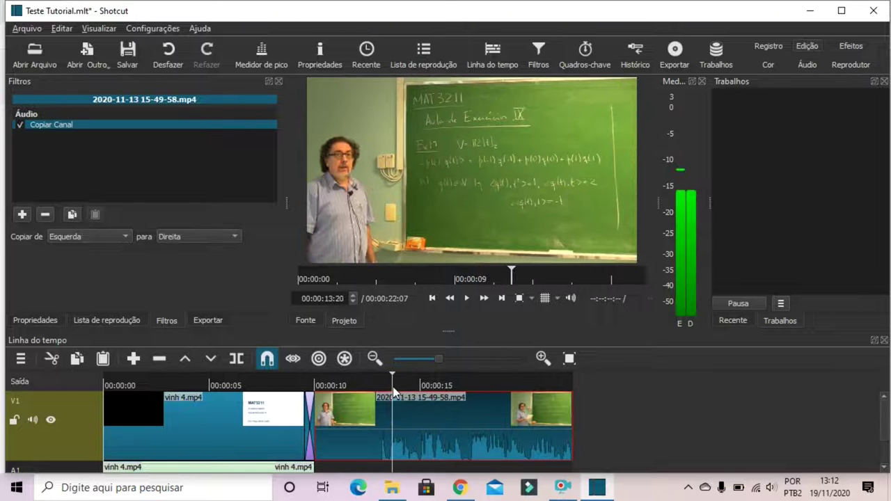
left_click(472, 392)
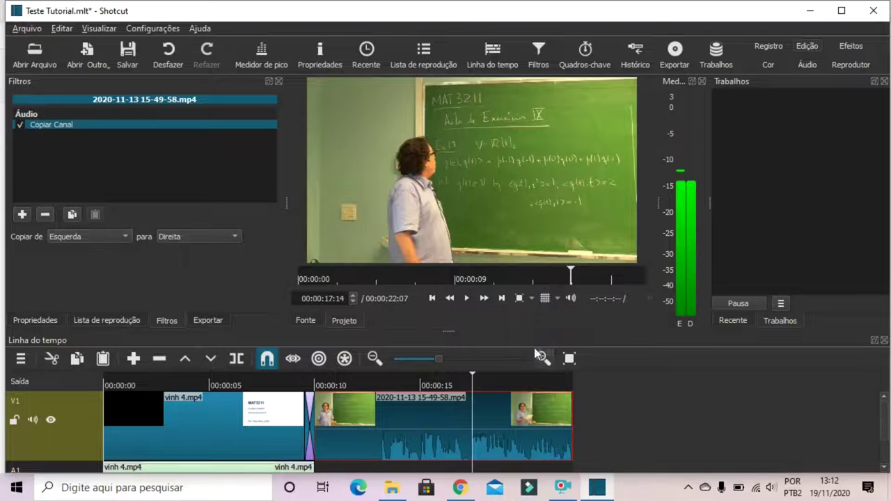
mouse_move(682, 329)
Add the Ganho / Volume audio filter to the lecture clip.
left_click(21, 216)
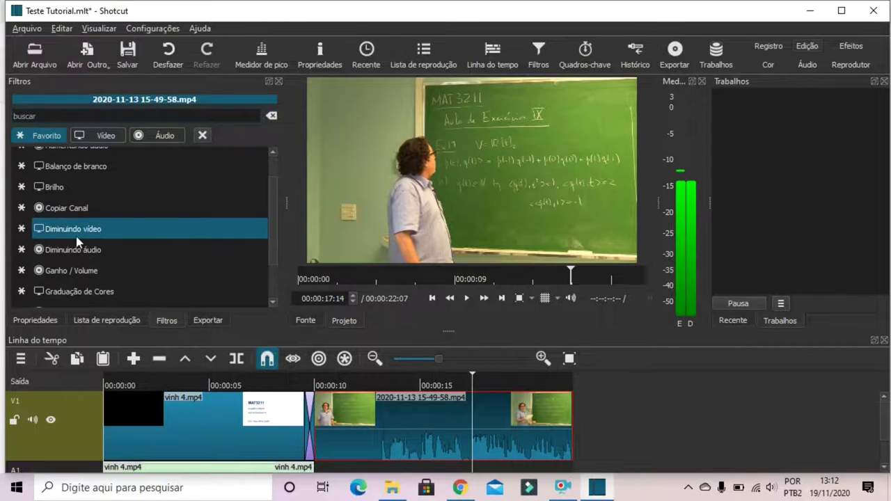
scroll(77, 237, "up", 1)
scroll(133, 286, "down", 2)
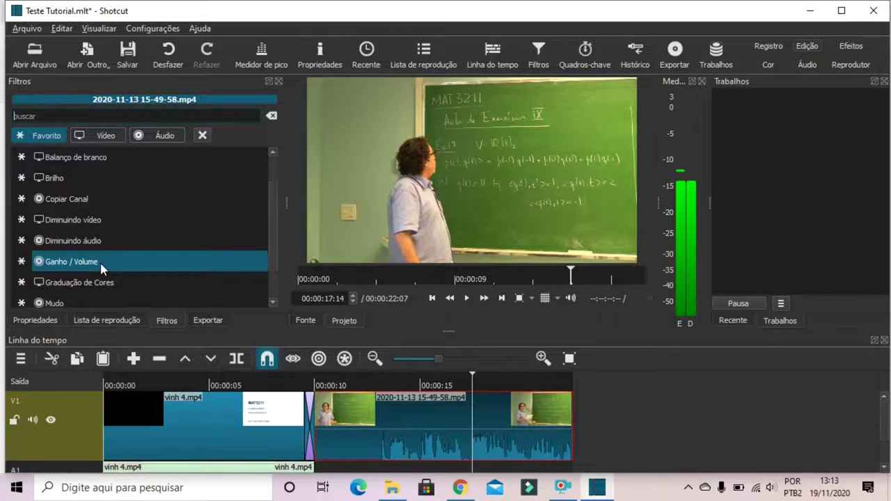
left_click(101, 263)
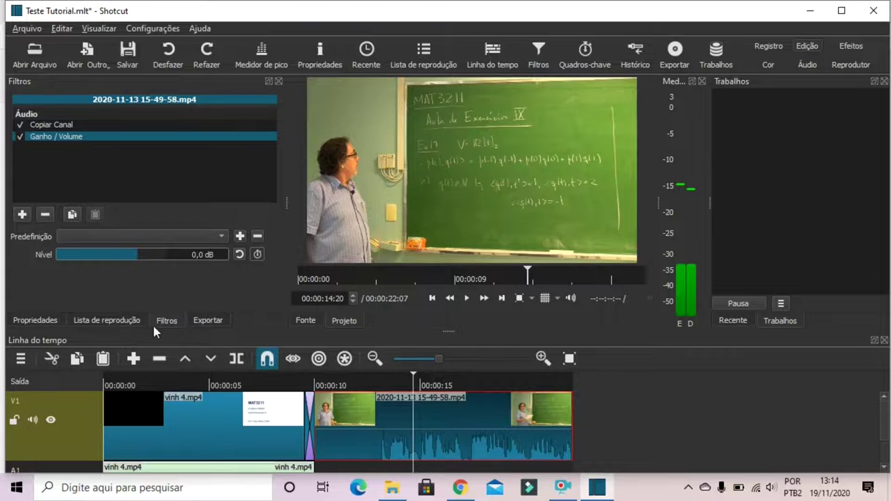
Add the Texto: Simples video filter to the lecture clip and set its text to "Professor" followed by the instructor's name.
left_click(23, 215)
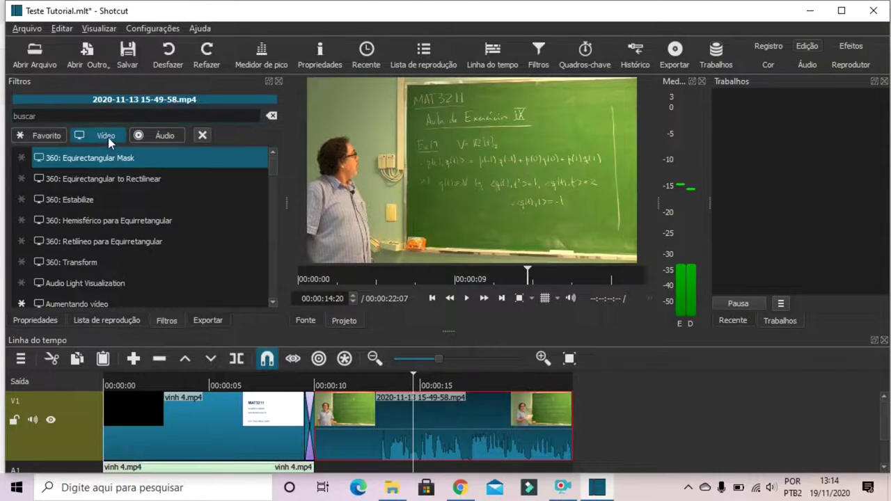
scroll(127, 241, "down", 2)
scroll(128, 243, "down", 5)
scroll(127, 241, "down", 12)
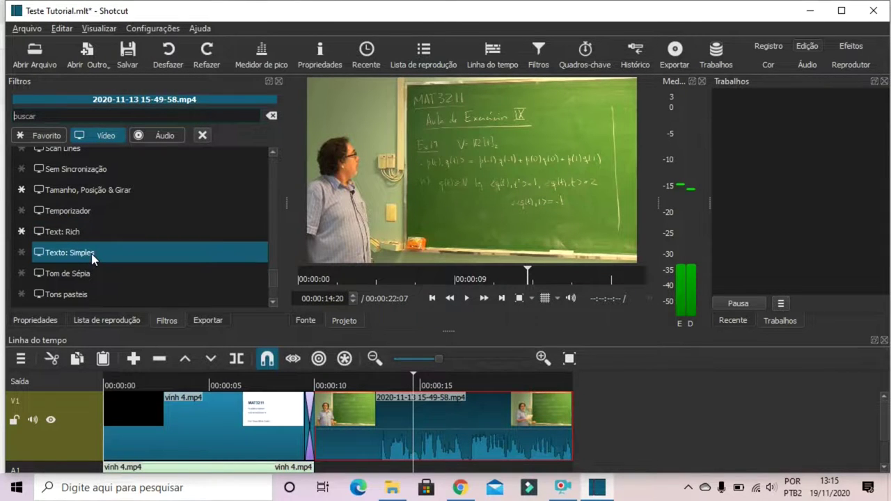
left_click(93, 255)
left_click_drag(119, 260, 77, 253)
type("P")
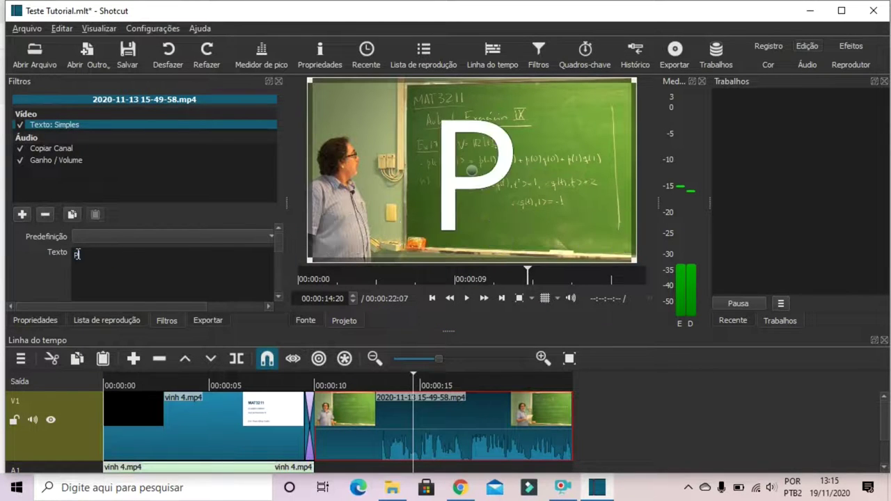
type("rofess")
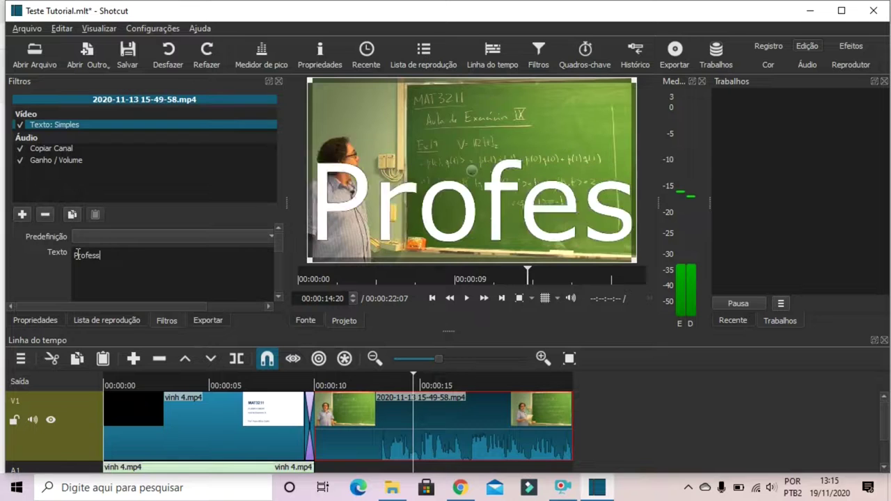
type("or Fiavio")
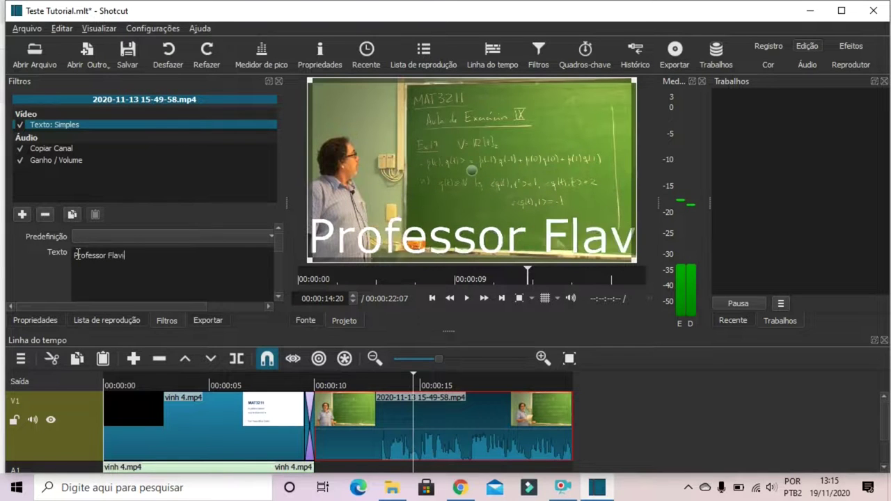
Set the font colour of the text overlay to red (#ff0000).
scroll(57, 259, "down", 3)
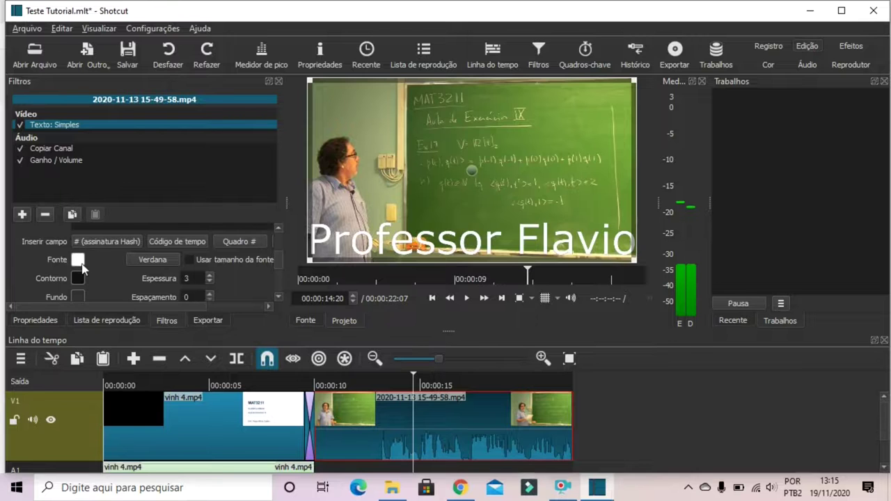
left_click(78, 259)
left_click(293, 168)
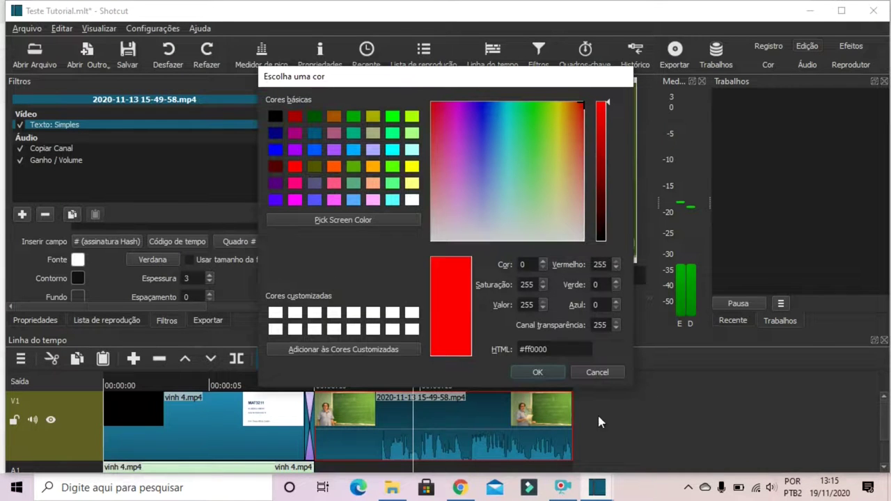
left_click(538, 372)
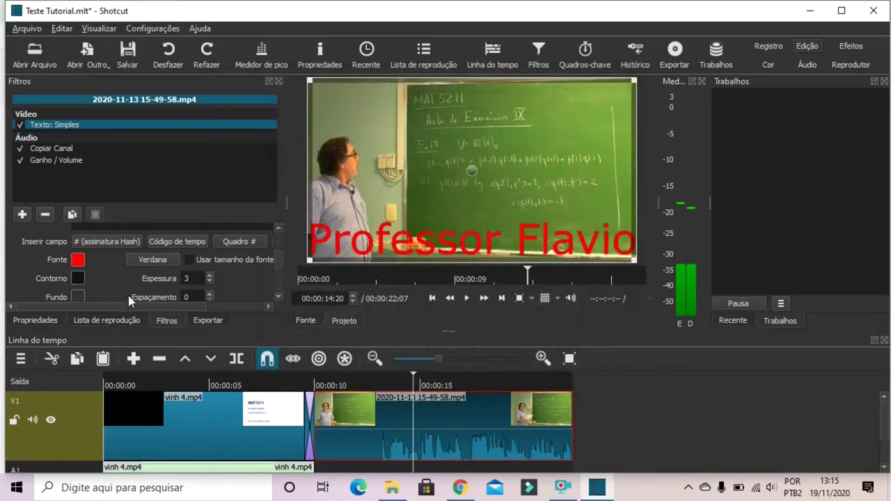
Set the text overlay's width to 300 and its horizontal alignment to Esquerda.
scroll(135, 286, "down", 3)
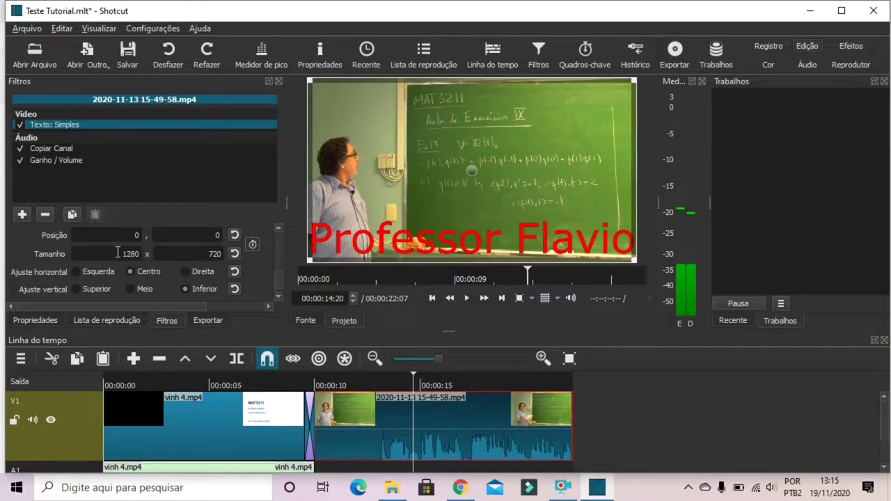
double_click(123, 254)
key("Return")
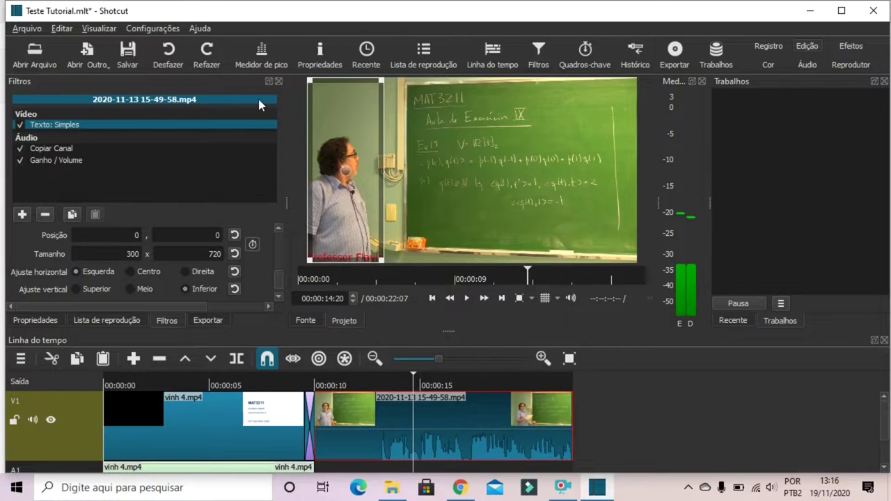
Export the timeline with the default settings as the MP4 file Teste Tutorial in the Downloads folder.
left_click(28, 28)
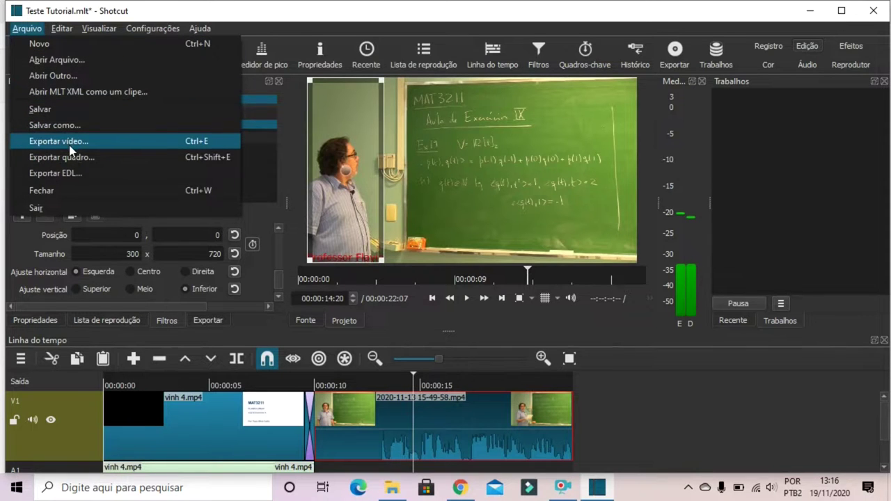
left_click(212, 321)
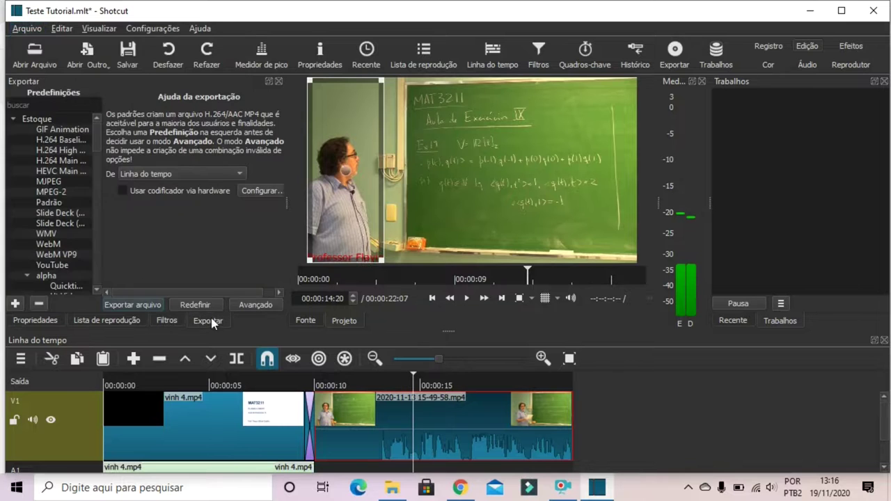
left_click(124, 303)
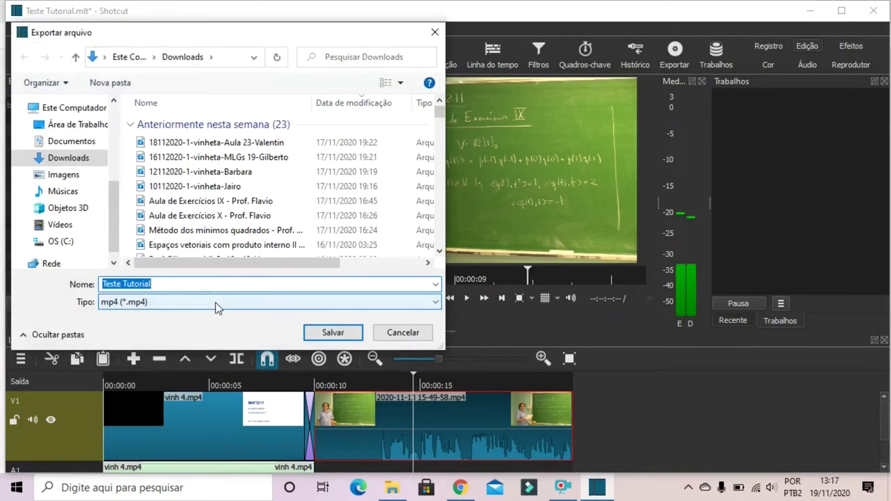
left_click(170, 284)
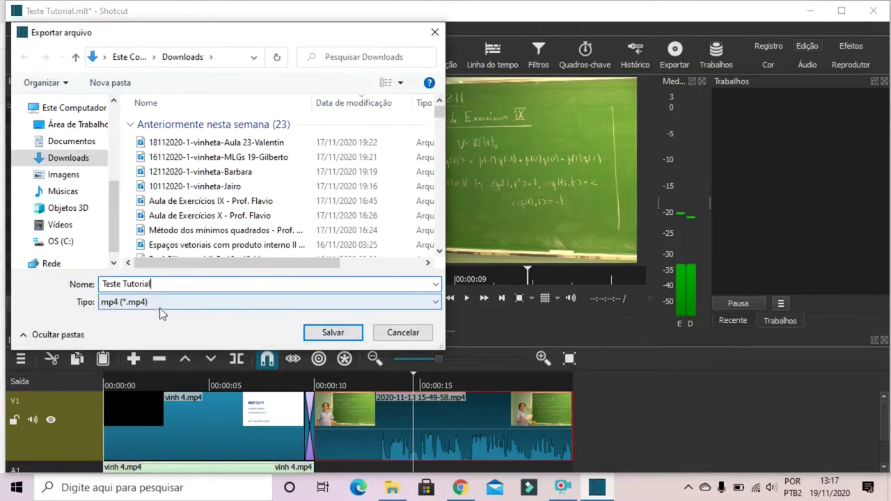
left_click(159, 307)
left_click(162, 304)
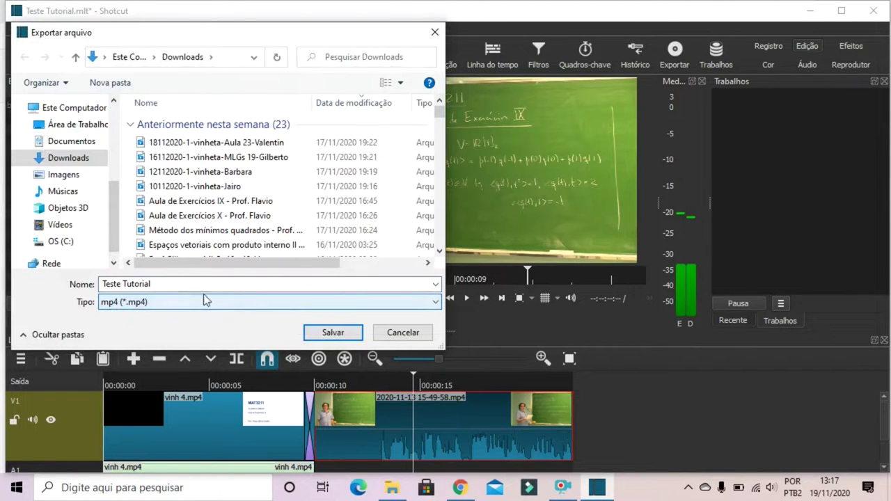
left_click(333, 332)
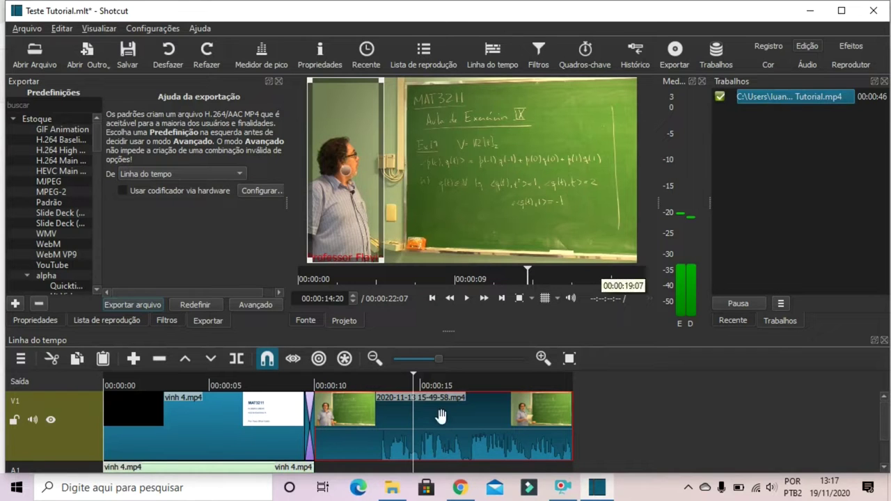
Switch to File Explorer and open the exported Teste Tutorial video from the Downloads folder.
left_click(391, 492)
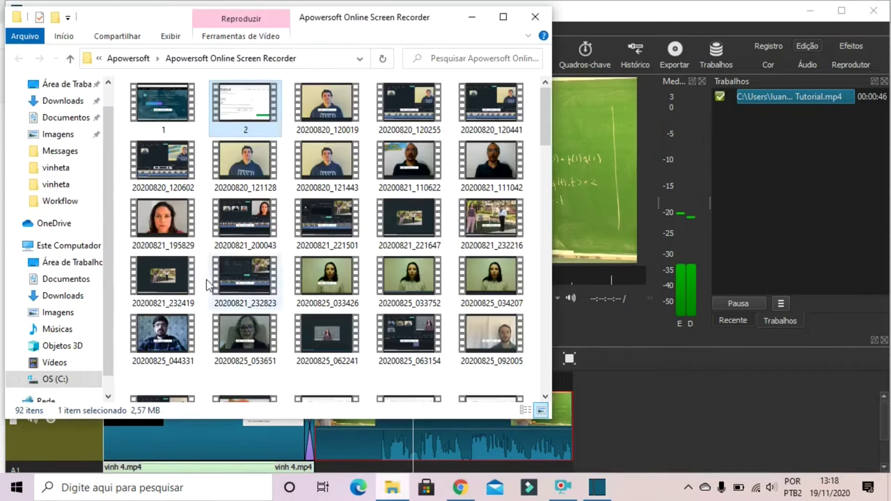
scroll(70, 211, "up", 1)
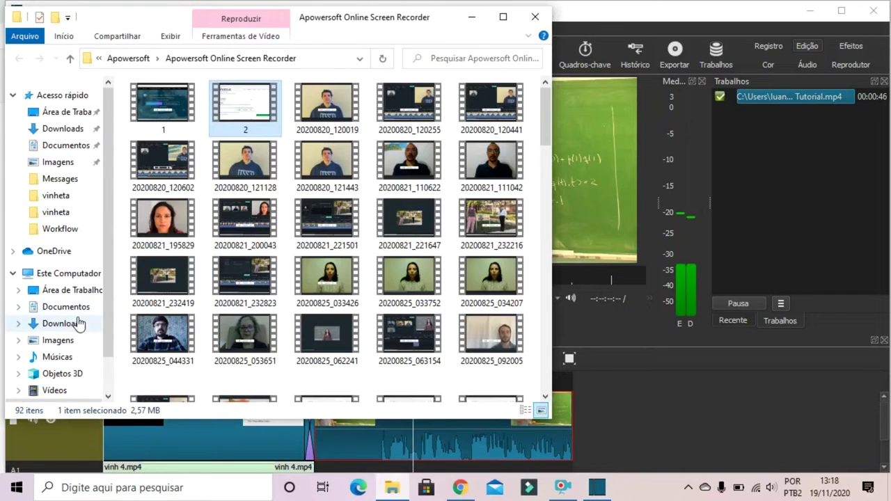
left_click(70, 321)
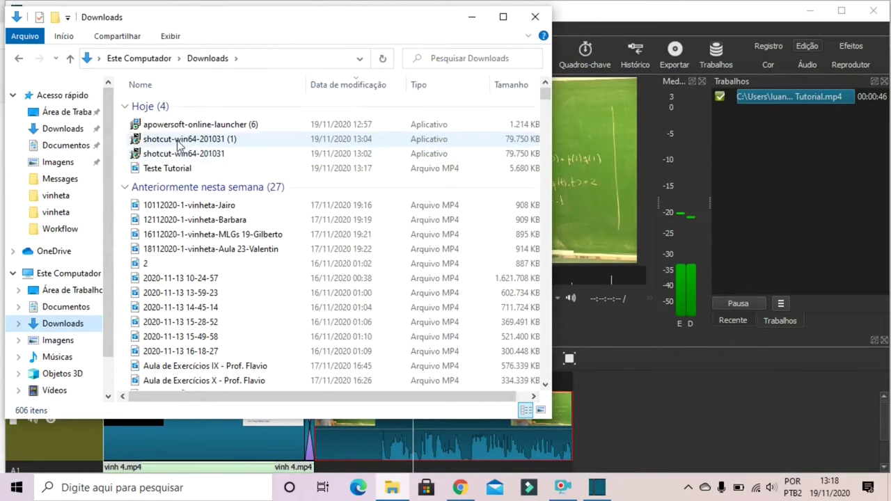
left_click(193, 168)
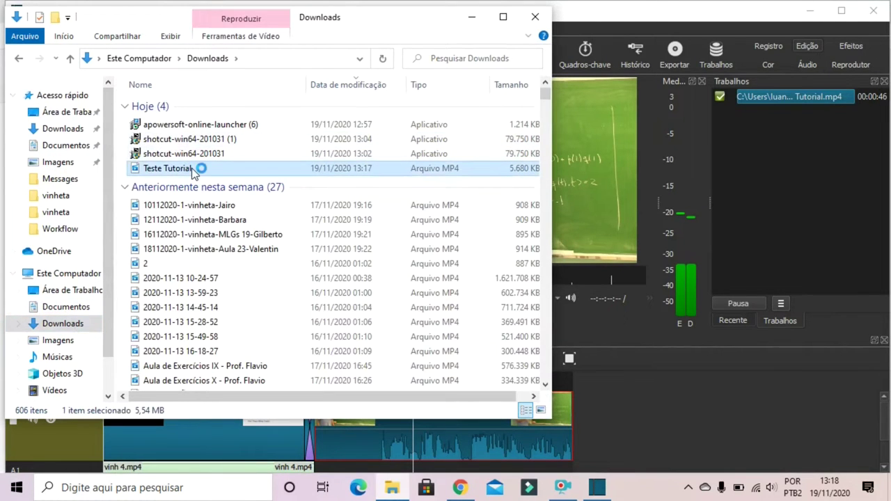